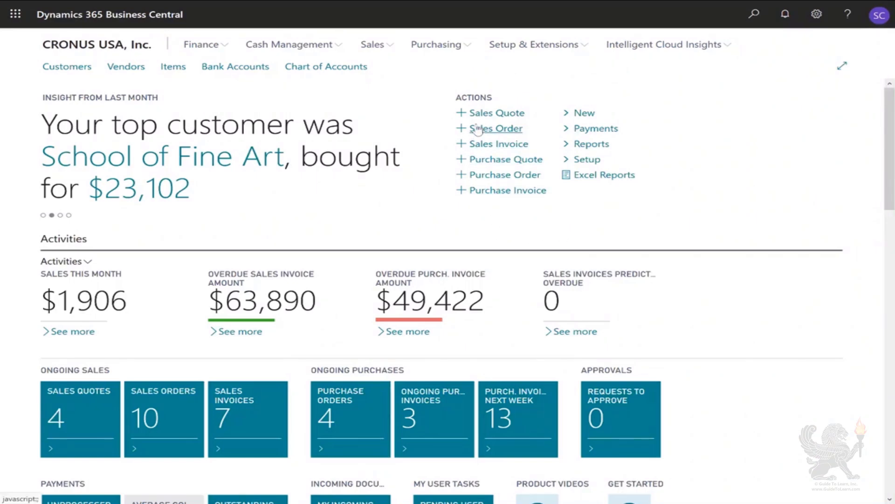
# Create a new sales order for the customer Plataan Training
pyautogui.click(478, 129)
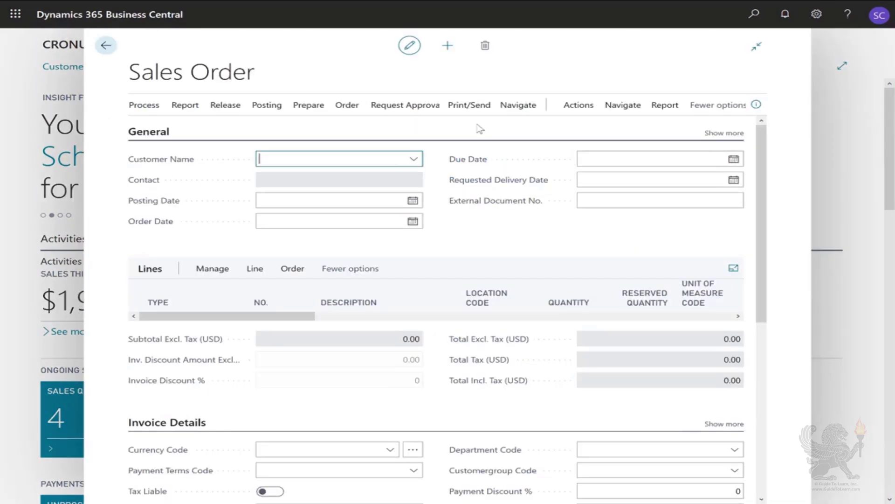
pyautogui.write('at')
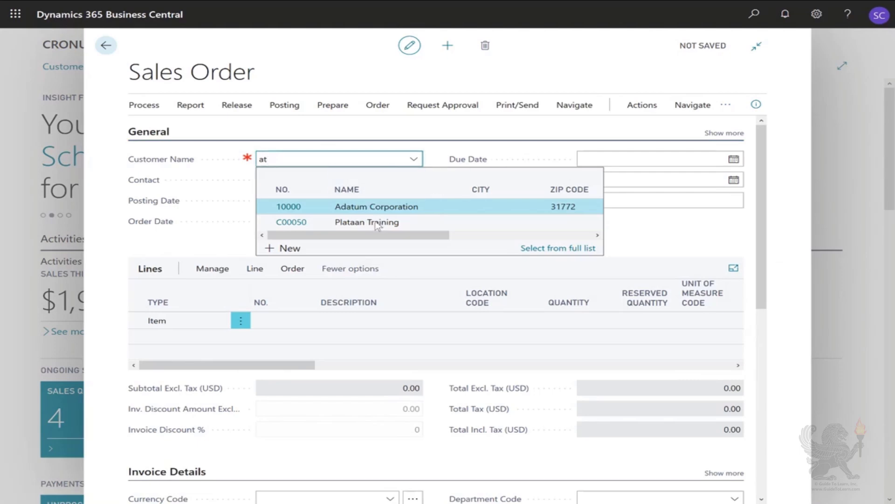
pyautogui.click(376, 223)
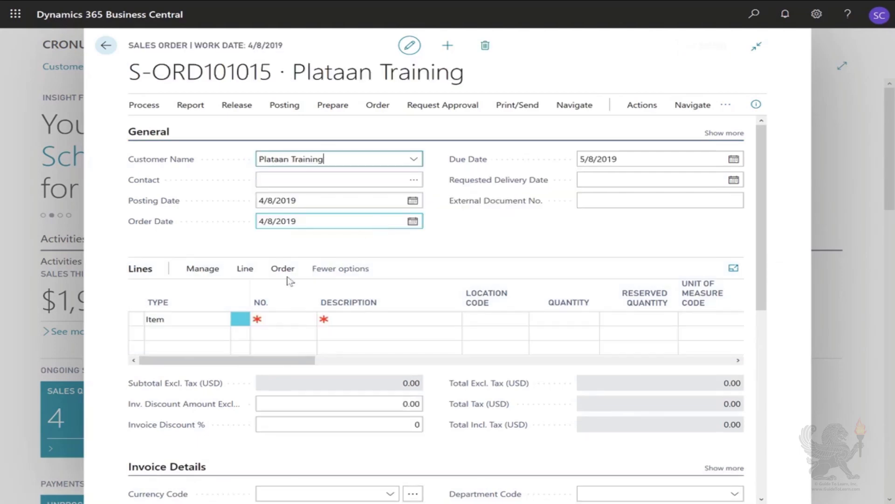
# Add a sales line for item 1003 Surface Pro with a quantity of 12
pyautogui.click(280, 316)
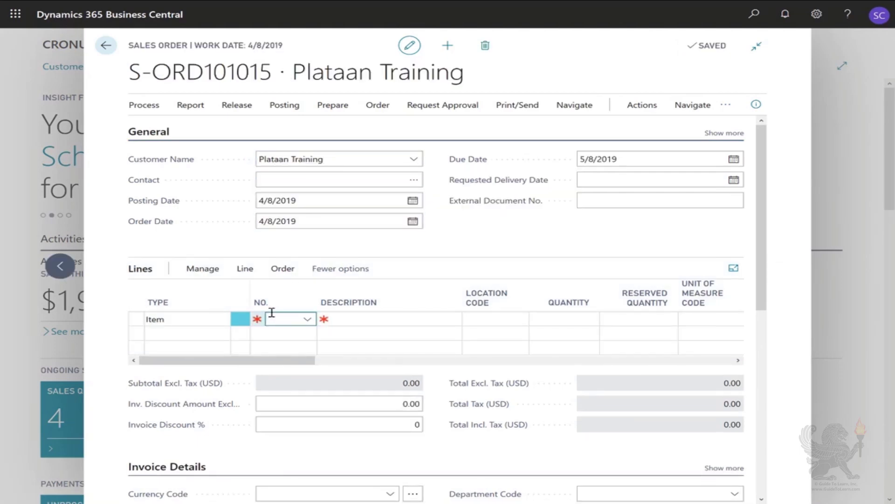
pyautogui.write('s')
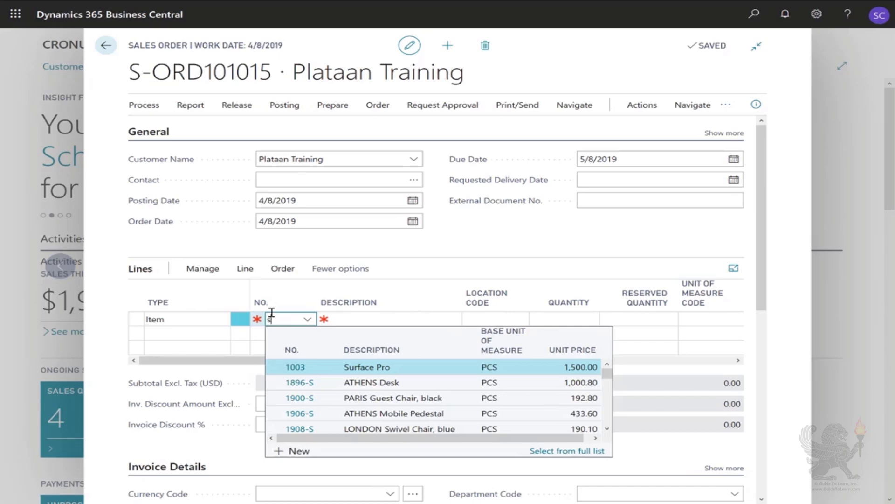
pyautogui.click(381, 367)
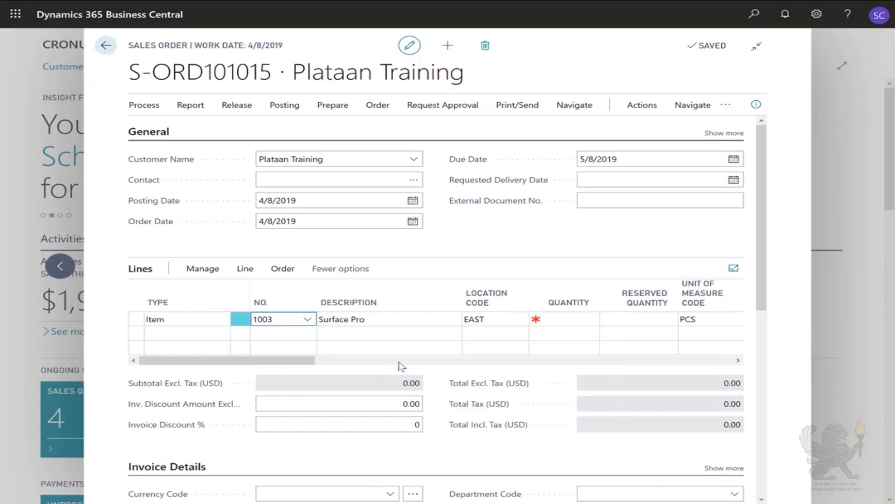
pyautogui.press('Tab')
pyautogui.press('Tab')
pyautogui.press('Tab')
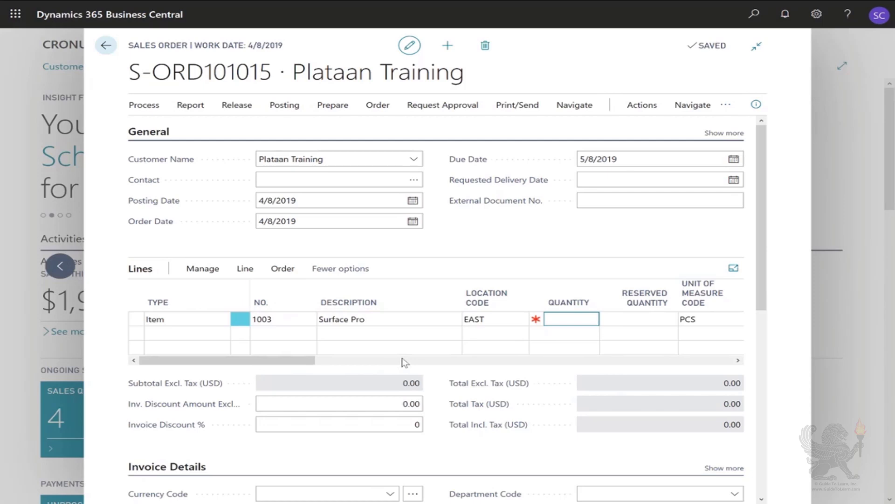
pyautogui.write('12')
pyautogui.press('Tab')
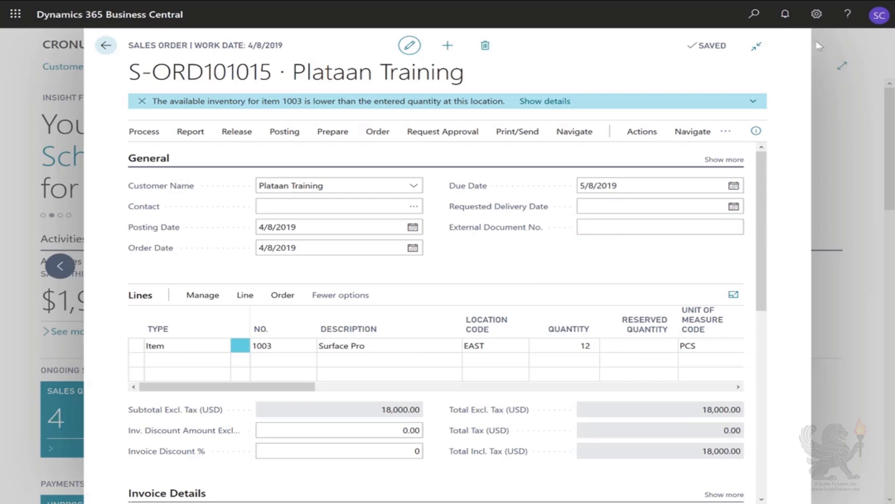
# Personalize the sales order page by adding the Drop Shipment field to the lines after Quantity
pyautogui.click(816, 16)
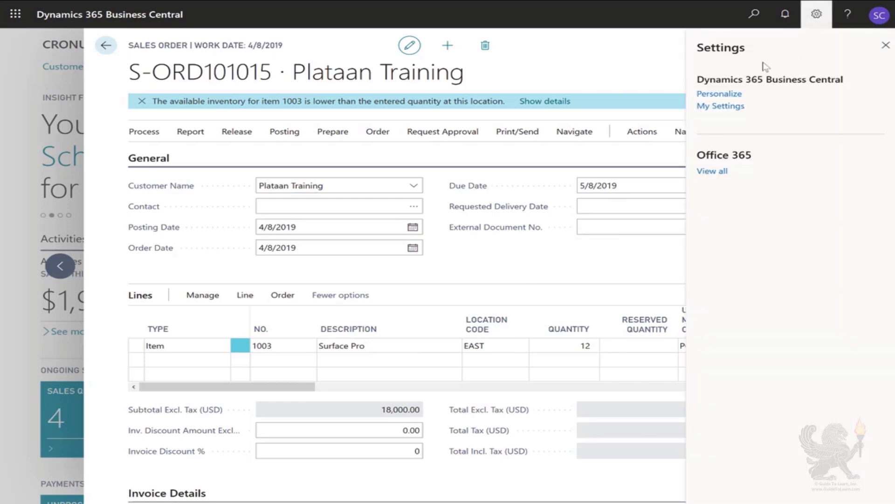
pyautogui.click(720, 94)
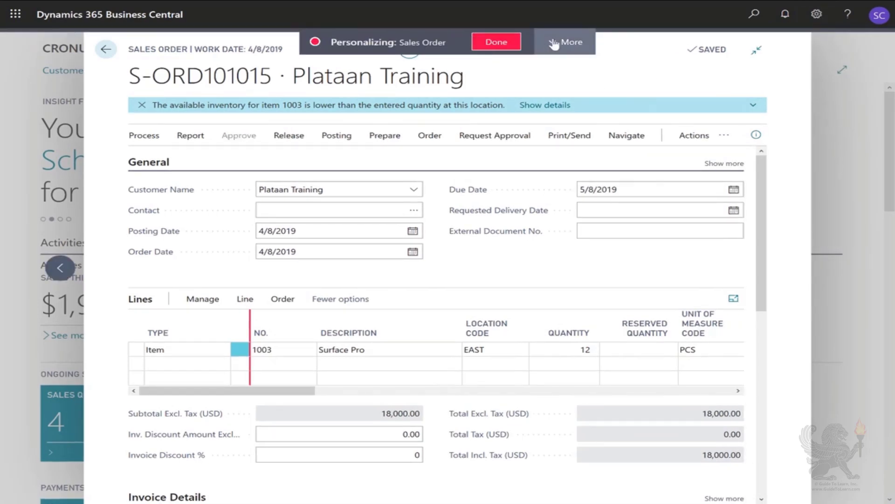
pyautogui.click(554, 46)
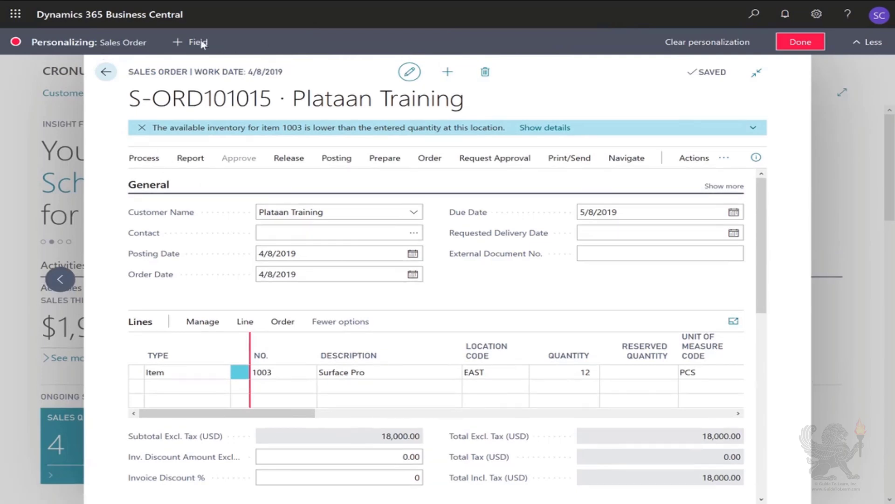
pyautogui.click(193, 43)
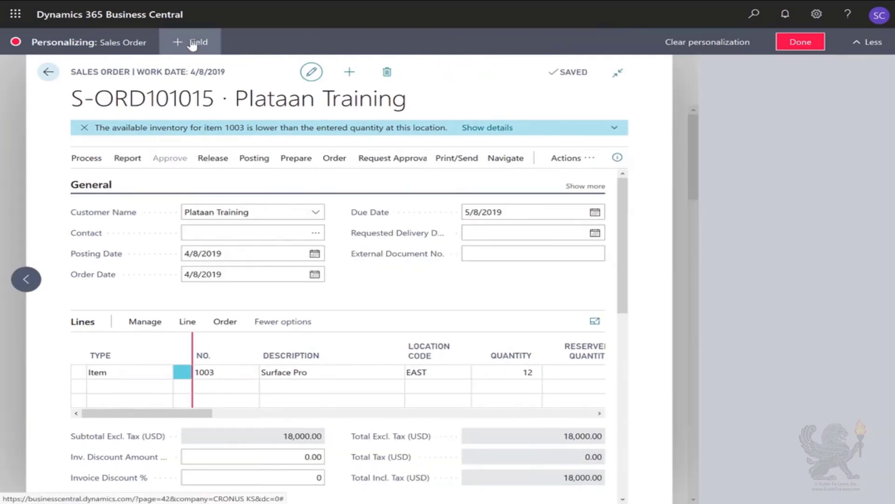
pyautogui.click(361, 372)
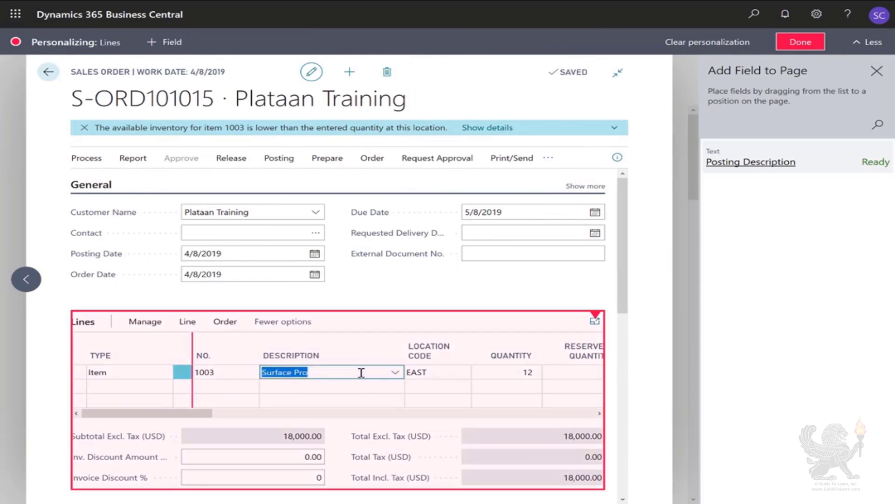
pyautogui.click(877, 128)
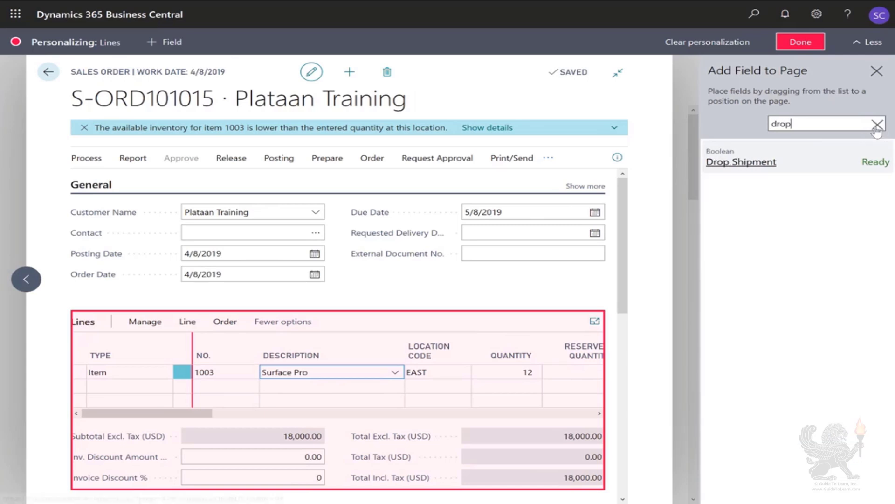
pyautogui.moveTo(868, 161); pyautogui.dragTo(550, 363)
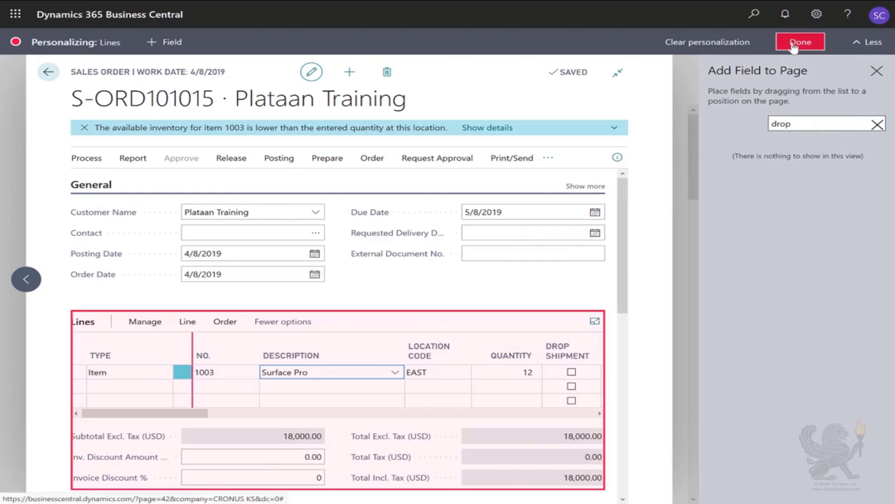
pyautogui.click(800, 42)
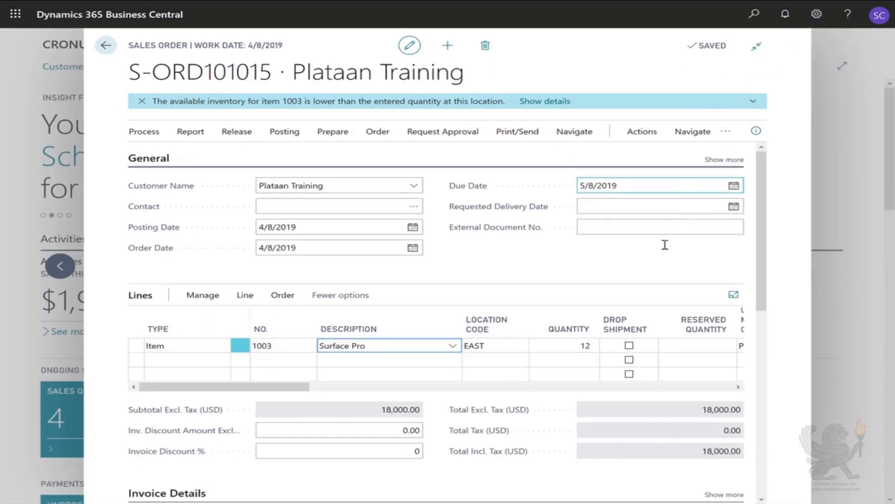
# Mark the Surface Pro line as a drop shipment and release the sales order
pyautogui.click(630, 346)
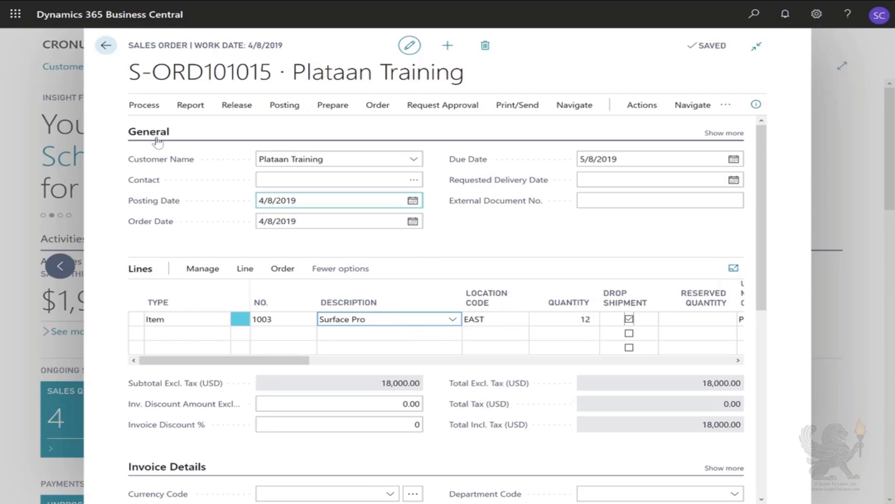
pyautogui.click(235, 105)
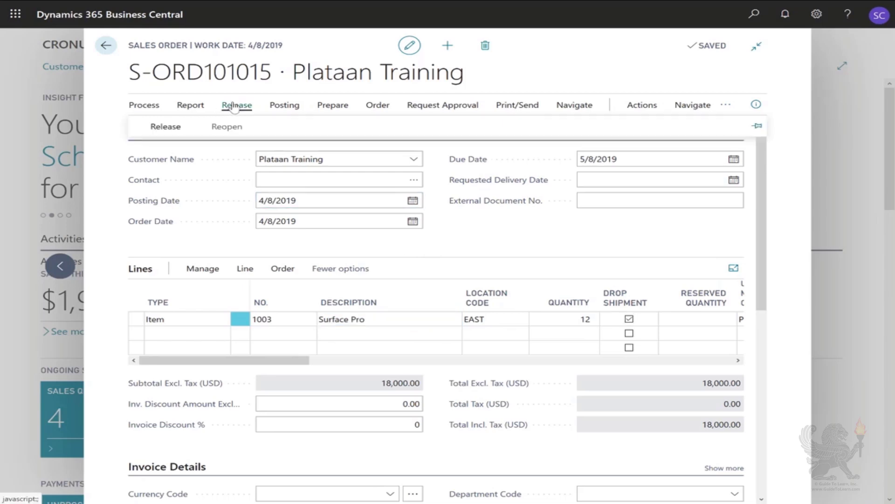
pyautogui.click(161, 126)
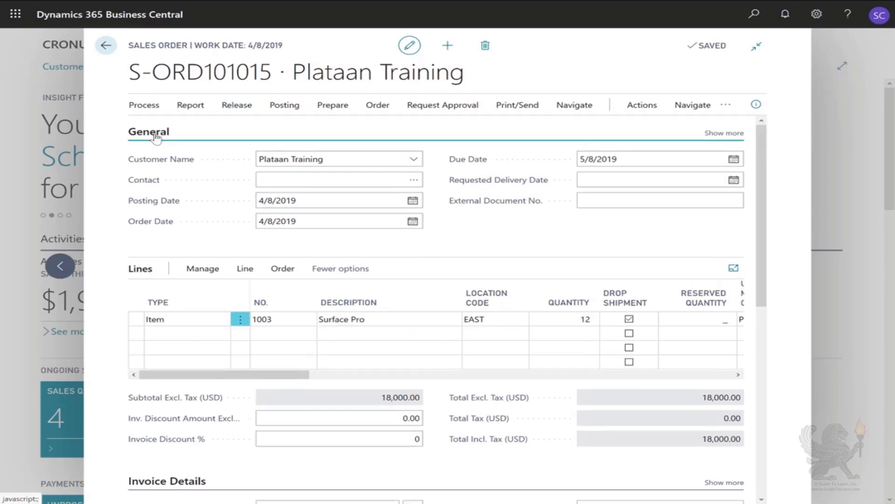
pyautogui.press('Escape')
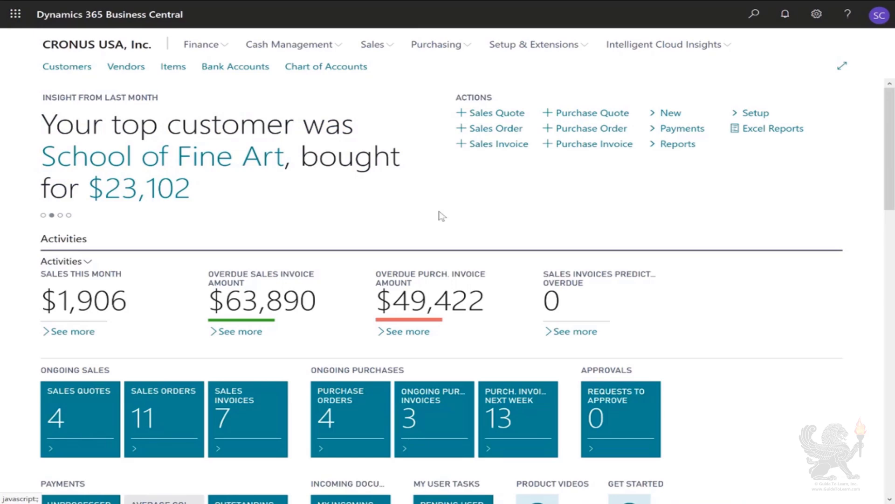
# Open the Requisition Worksheets and retrieve the drop-shipment sales orders into the DEFAULT worksheet
pyautogui.click(754, 15)
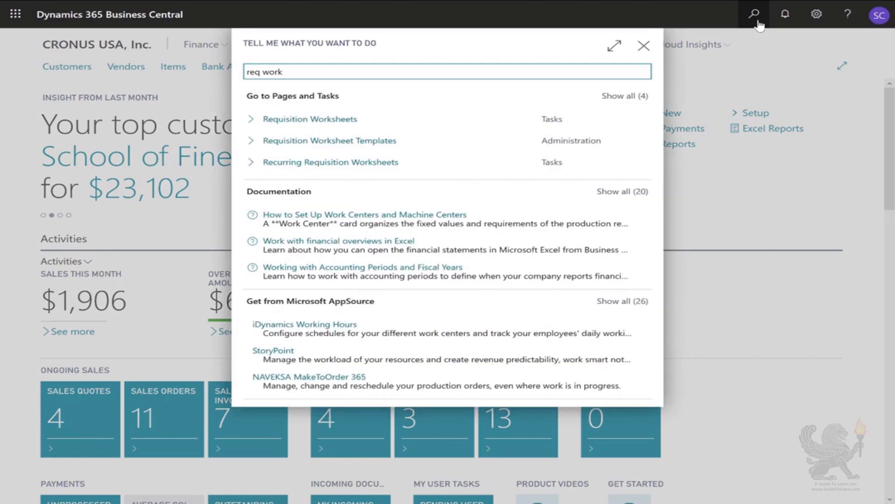
pyautogui.click(319, 119)
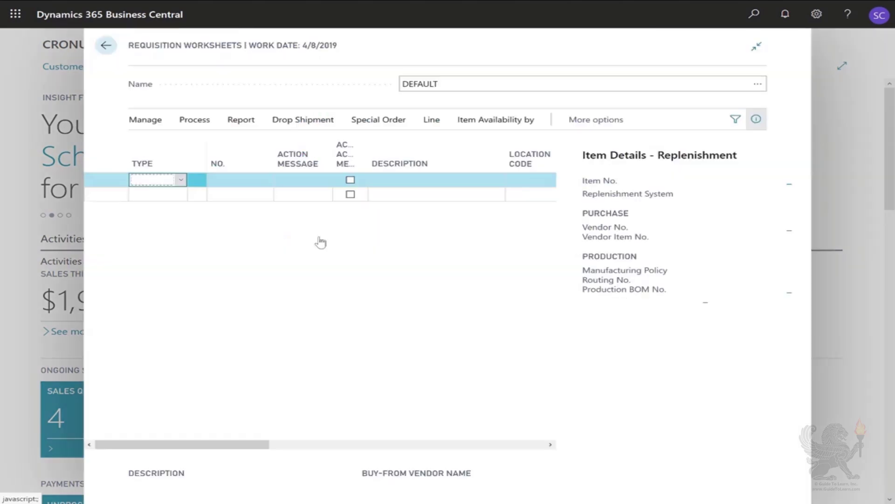
pyautogui.click(299, 122)
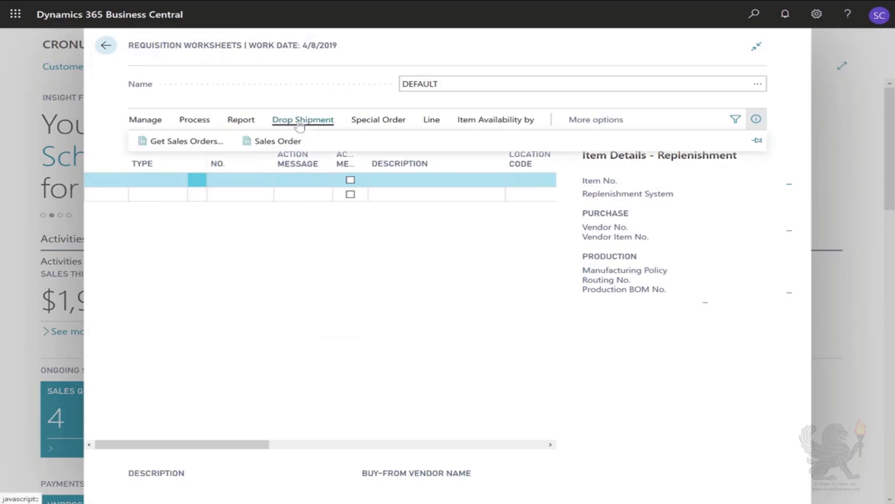
pyautogui.click(181, 142)
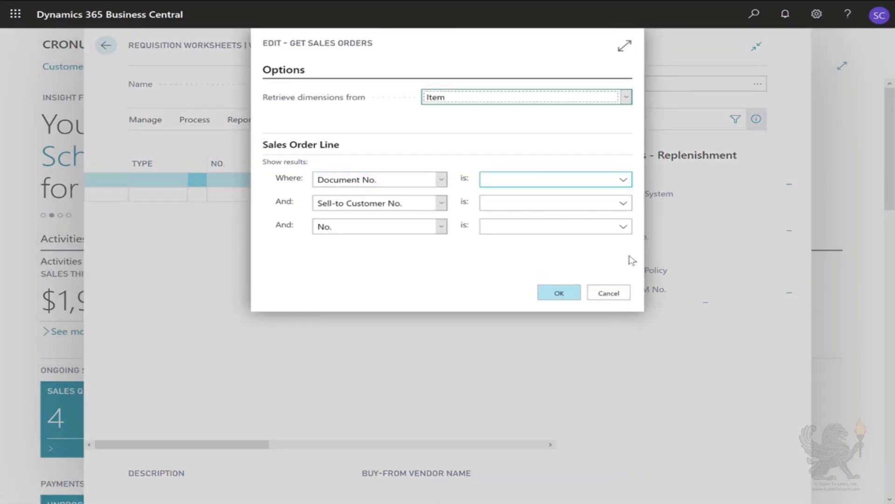
pyautogui.click(559, 294)
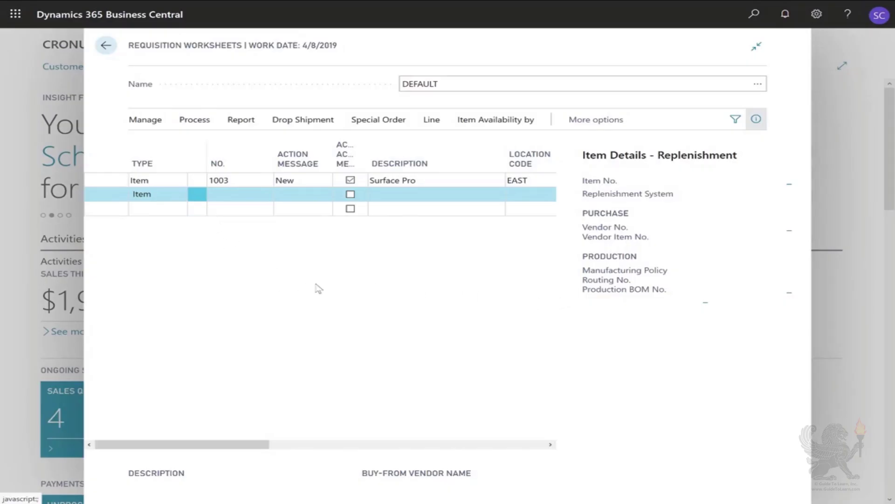
# Carry out the worksheet's action message to create the purchase order, without printing orders
pyautogui.moveTo(195, 444); pyautogui.dragTo(455, 425)
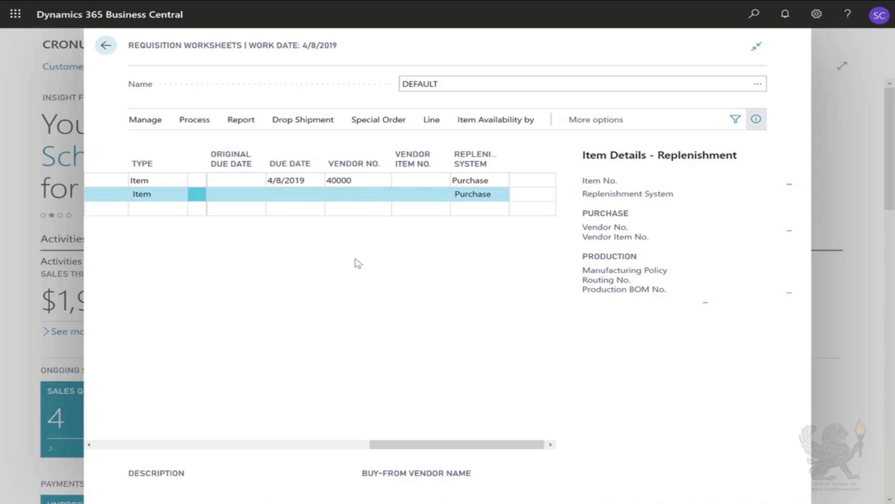
pyautogui.click(192, 121)
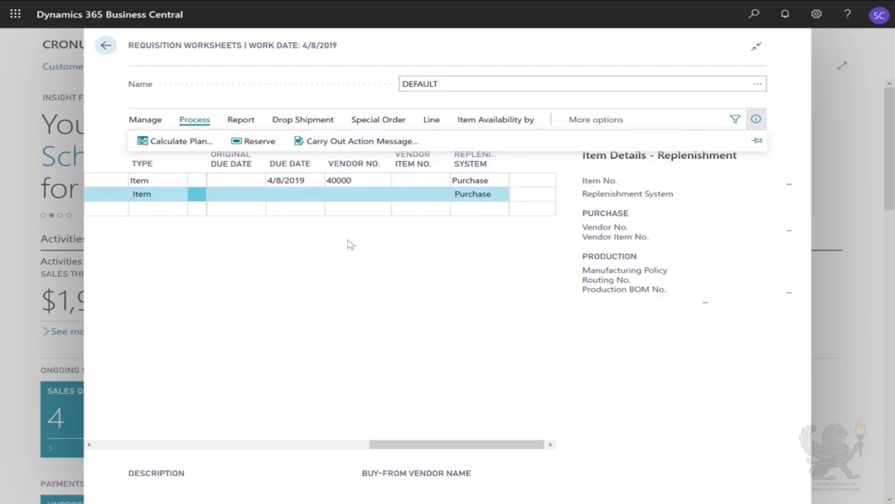
pyautogui.click(332, 141)
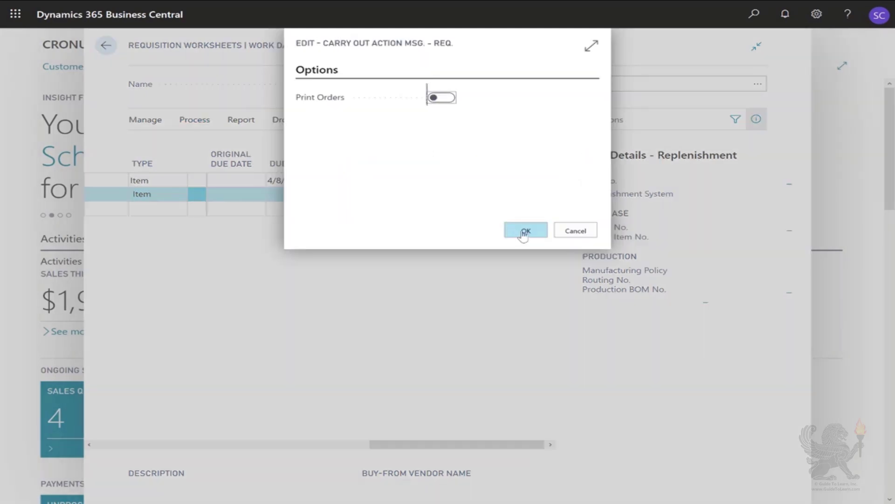
pyautogui.click(525, 231)
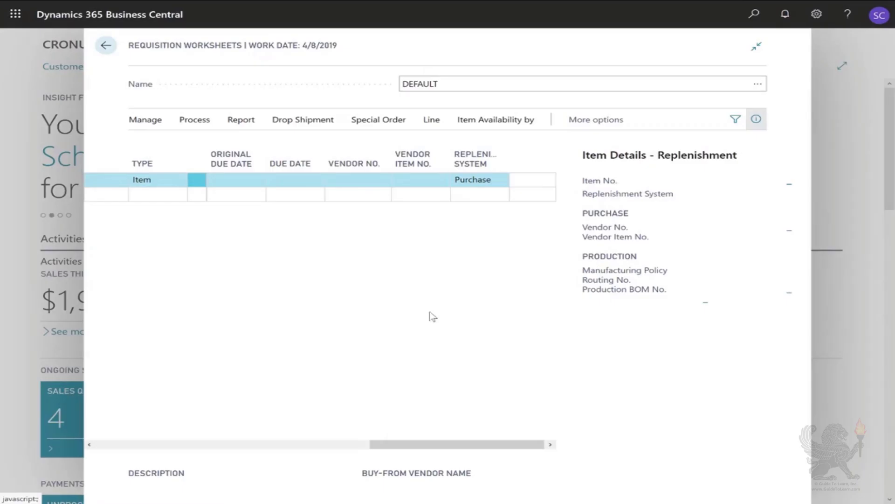
pyautogui.press('Escape')
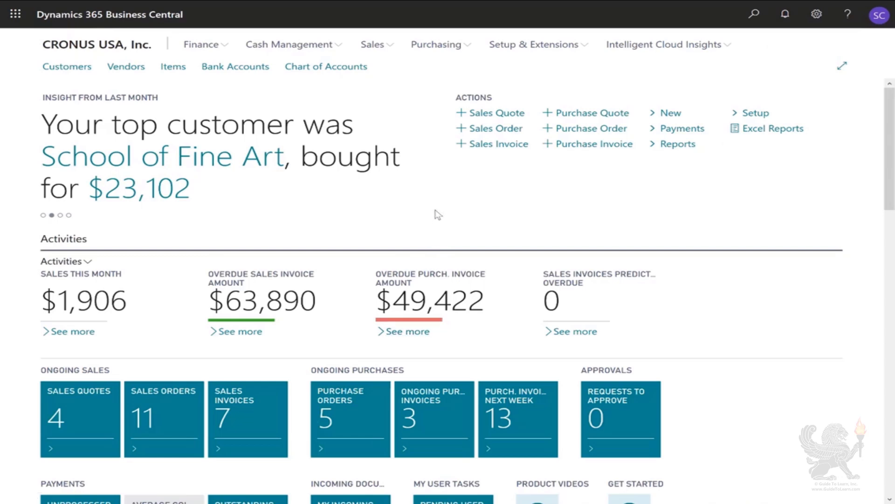
# Open purchase order 106005 for Wide World Importers and navigate to its linked drop-shipment sales order
pyautogui.click(344, 419)
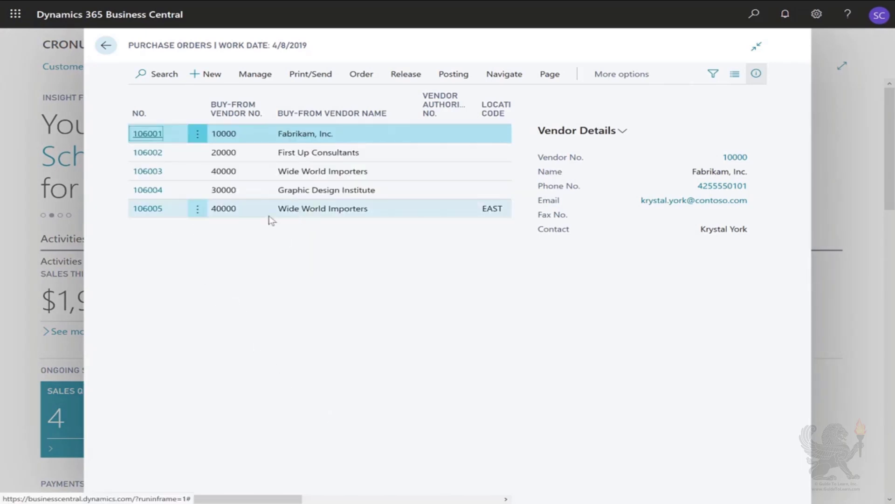
pyautogui.click(157, 214)
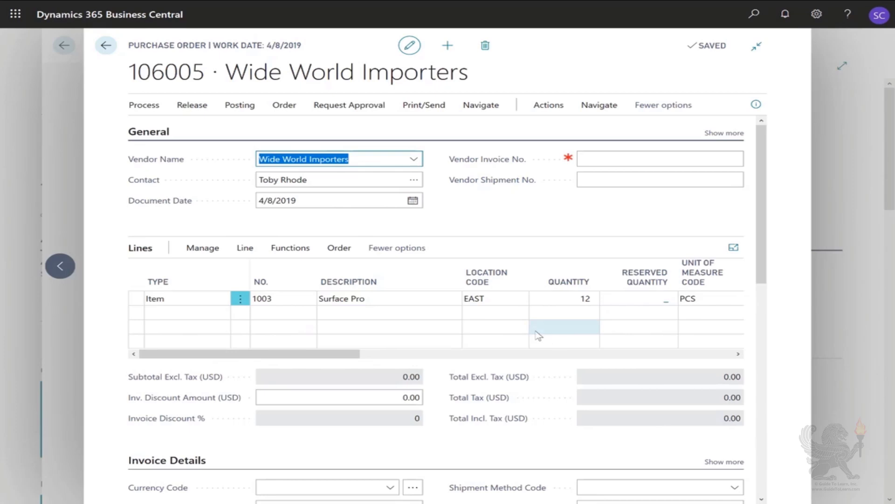
pyautogui.click(338, 252)
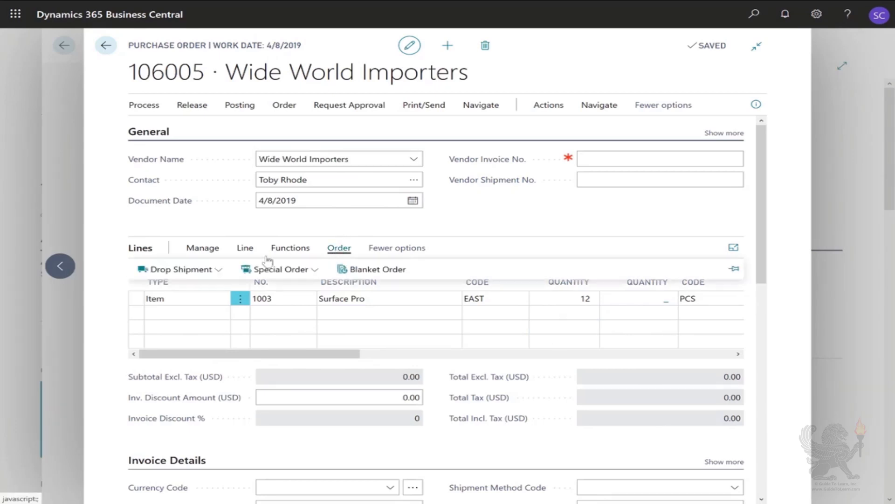
pyautogui.click(201, 270)
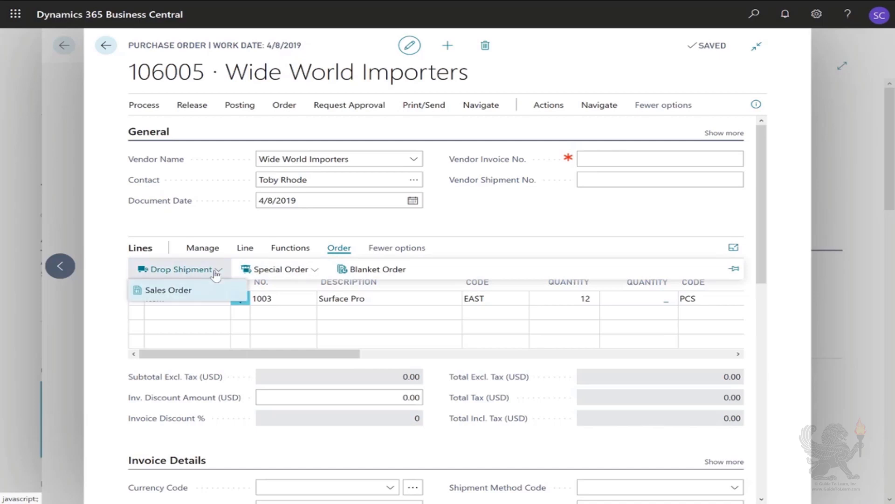
pyautogui.click(172, 293)
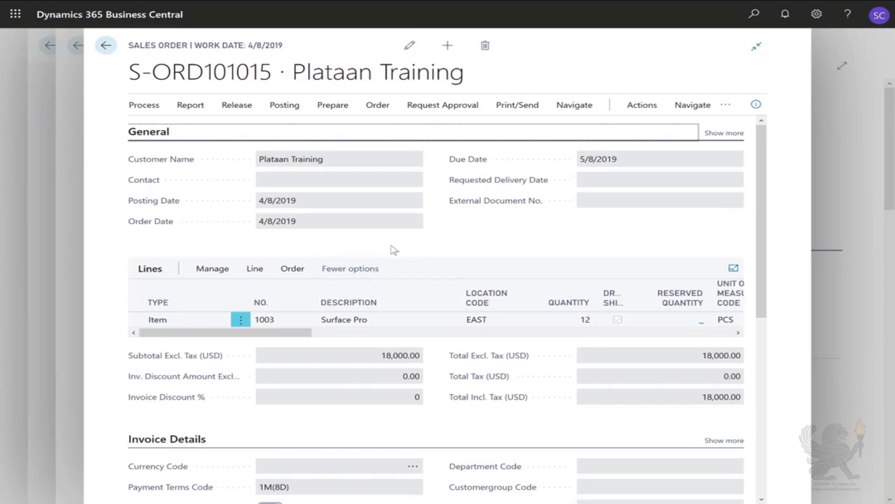
# Post the drop-shipment sales order with Ship and Invoice, declining to open the posted invoice
pyautogui.click(284, 106)
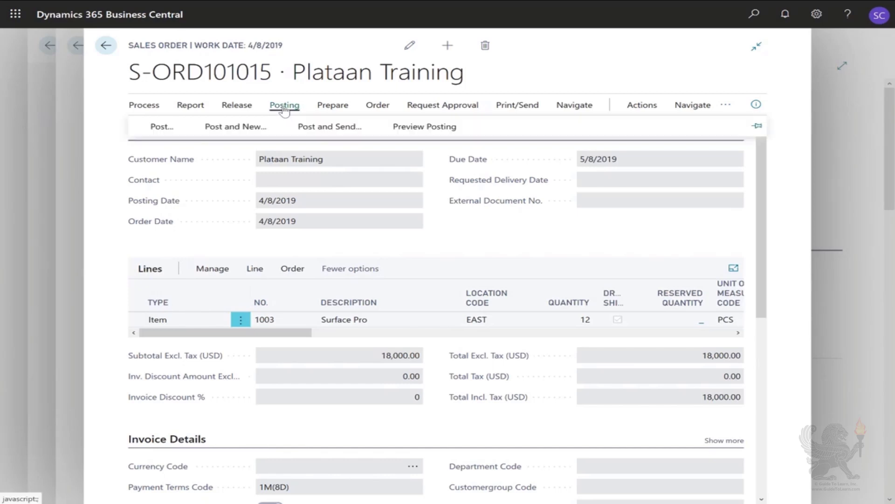
pyautogui.click(155, 130)
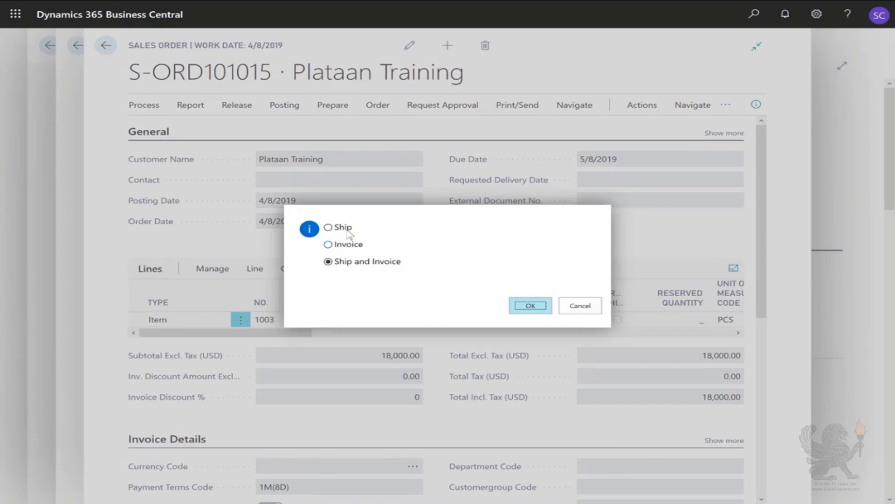
pyautogui.click(528, 310)
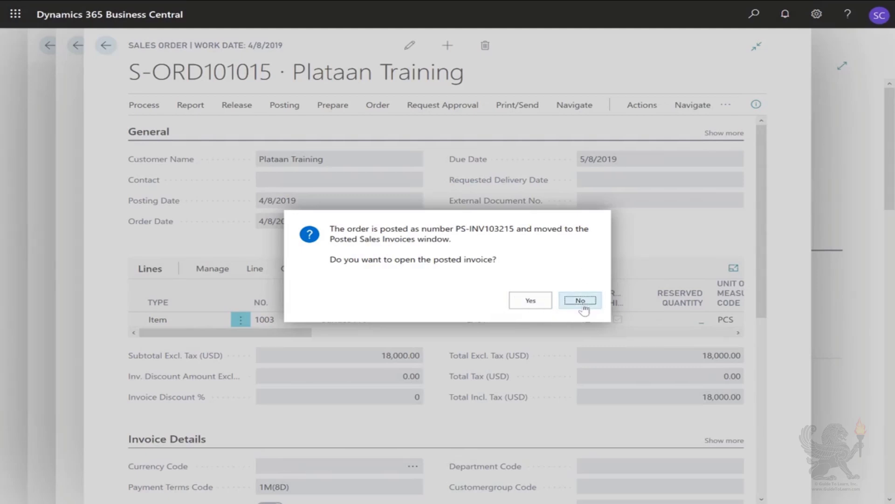
pyautogui.click(583, 307)
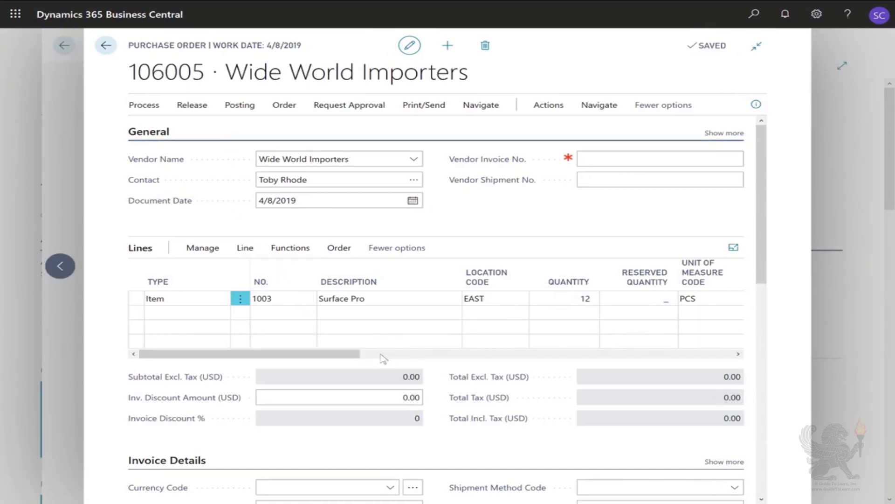
# Fill in the vendor invoice number on the linked purchase order after reviewing its received and invoiced quantities
pyautogui.moveTo(343, 358); pyautogui.dragTo(686, 357)
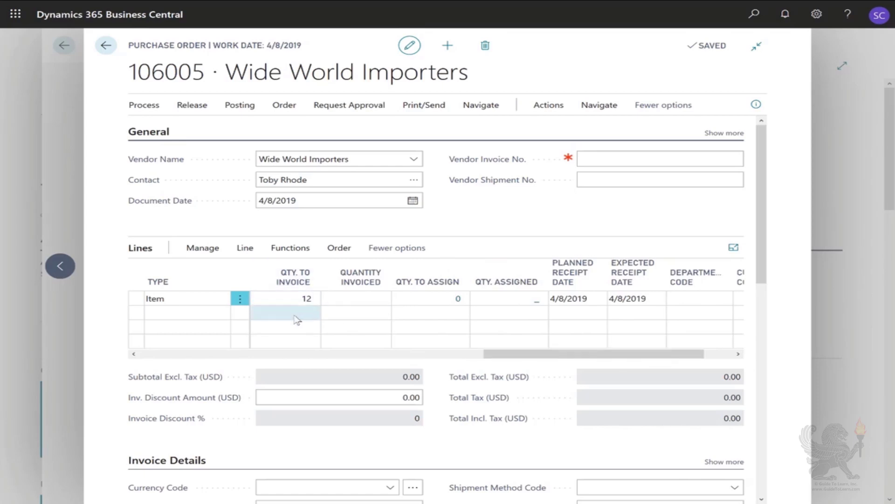
pyautogui.moveTo(590, 360); pyautogui.dragTo(490, 362)
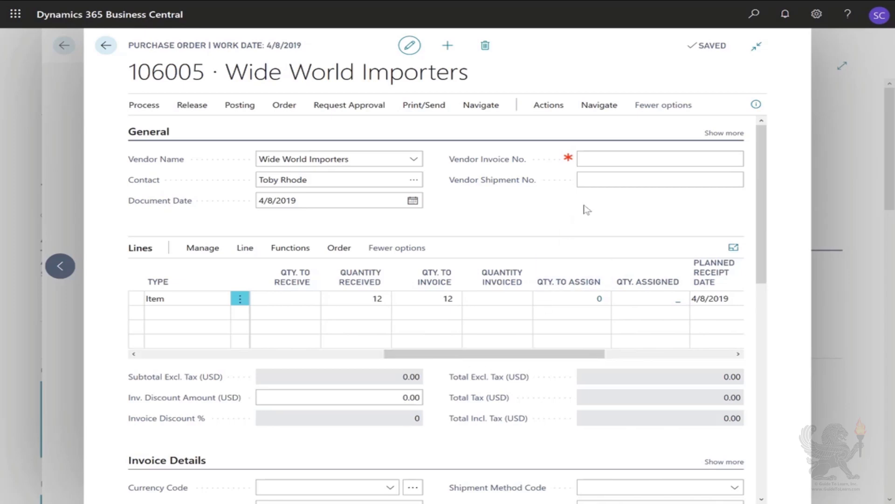
pyautogui.click(604, 159)
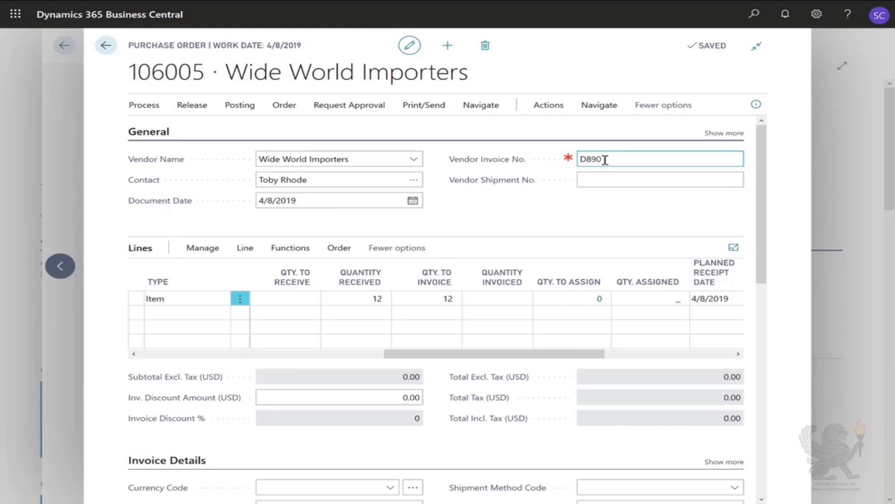
pyautogui.click(422, 364)
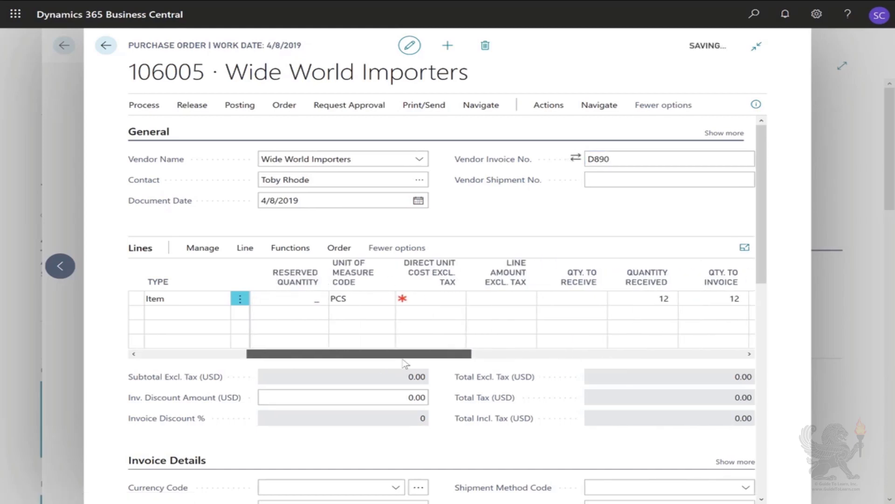
# Post the purchase order with the Invoice option only
pyautogui.click(239, 105)
pyautogui.click(147, 129)
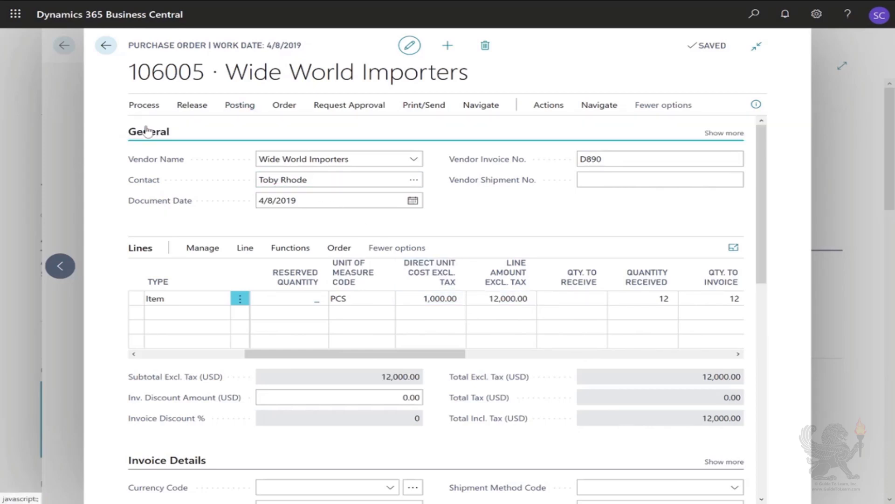
pyautogui.click(352, 246)
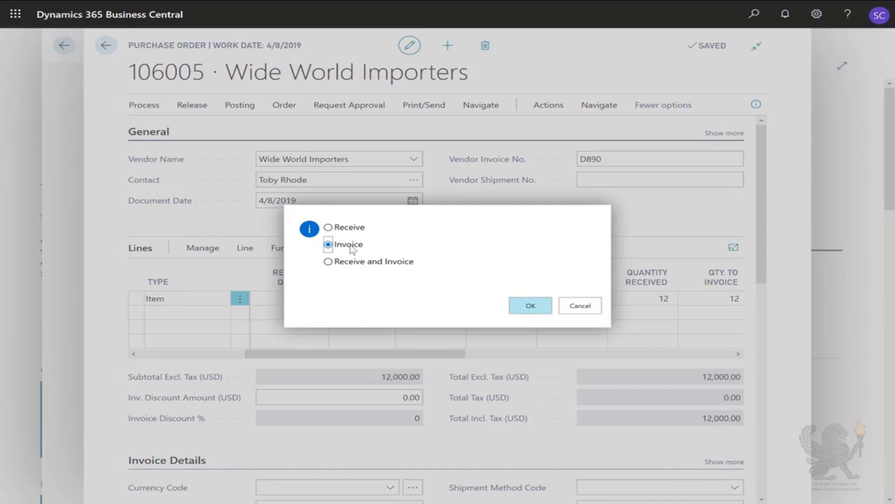
pyautogui.click(530, 306)
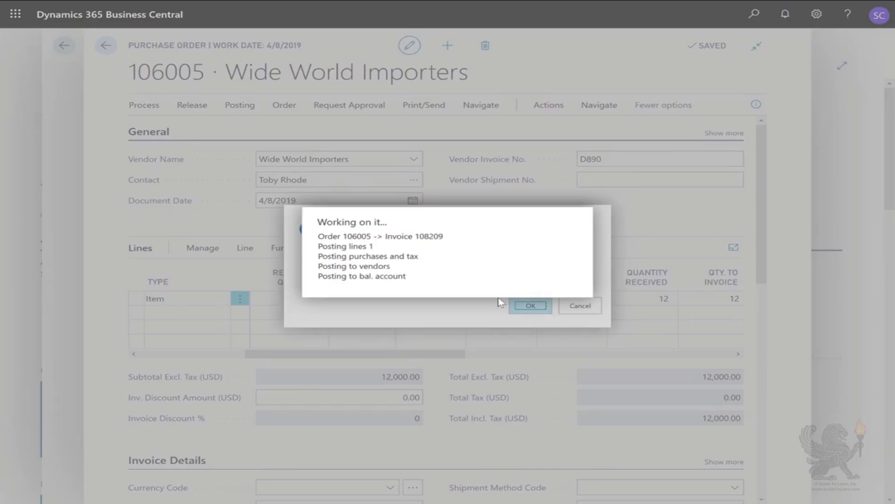